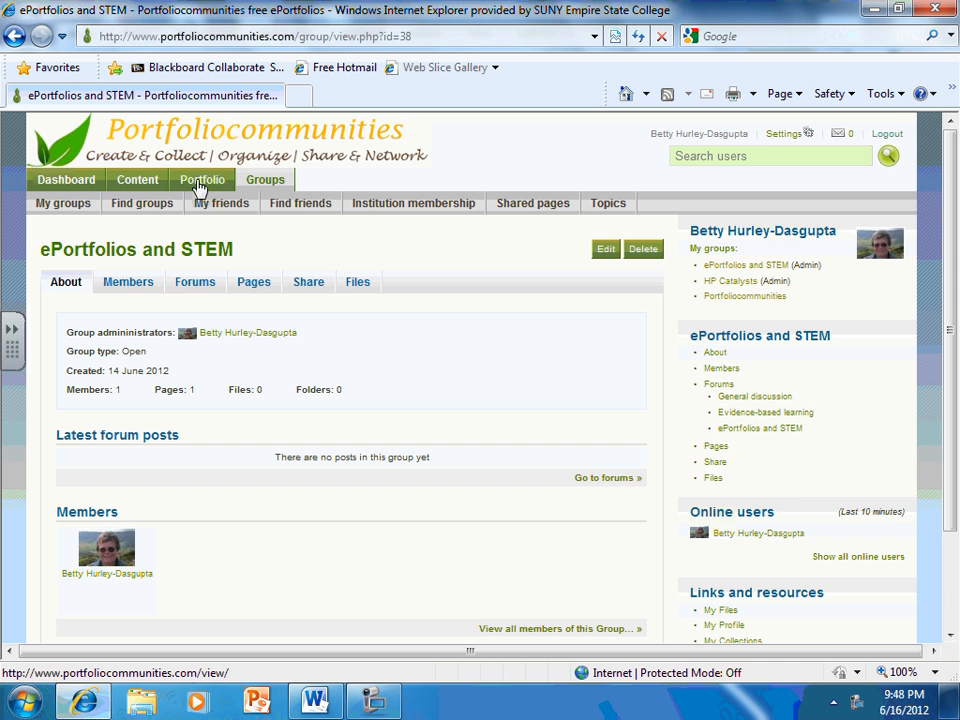
Open the access settings of First Page in the portfolio and add Logged-in users and the ePortfolios and STEM group
click(200, 183)
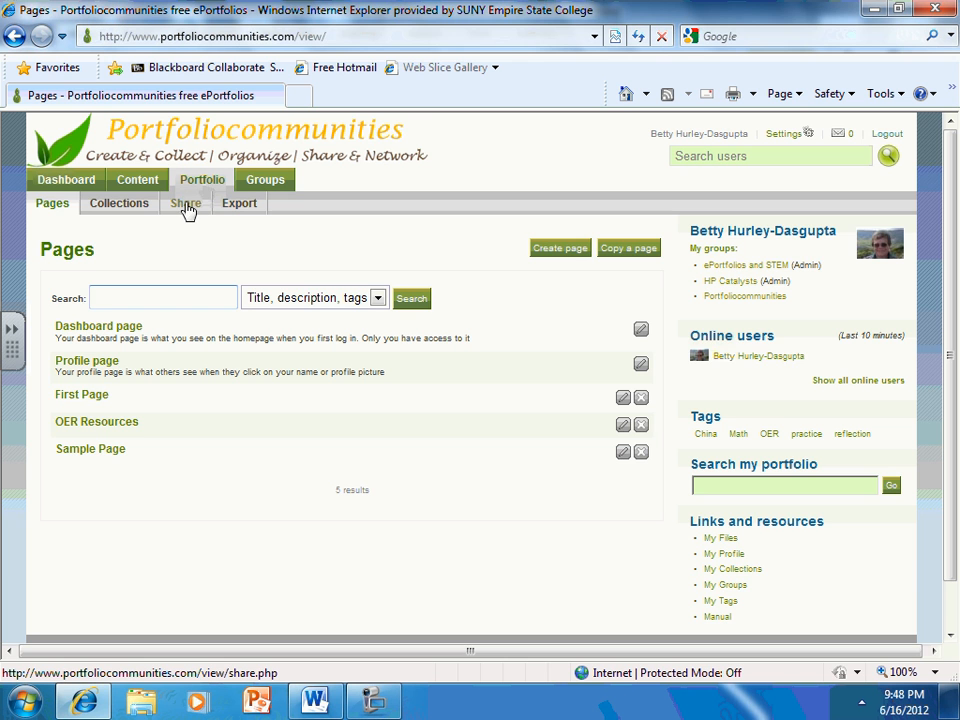
click(186, 205)
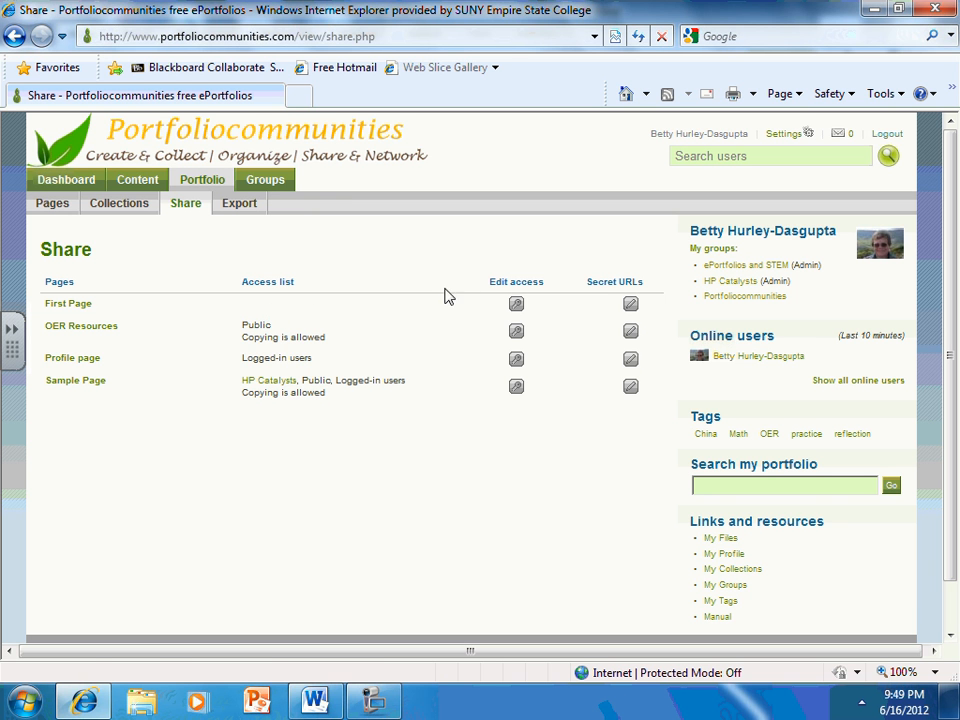
click(516, 305)
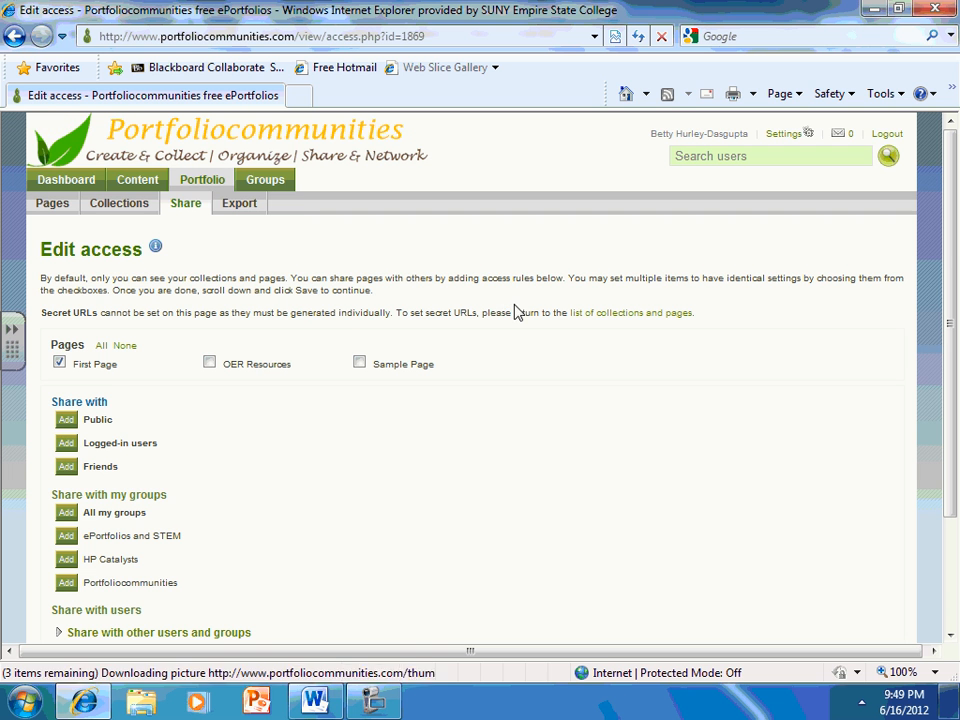
click(59, 361)
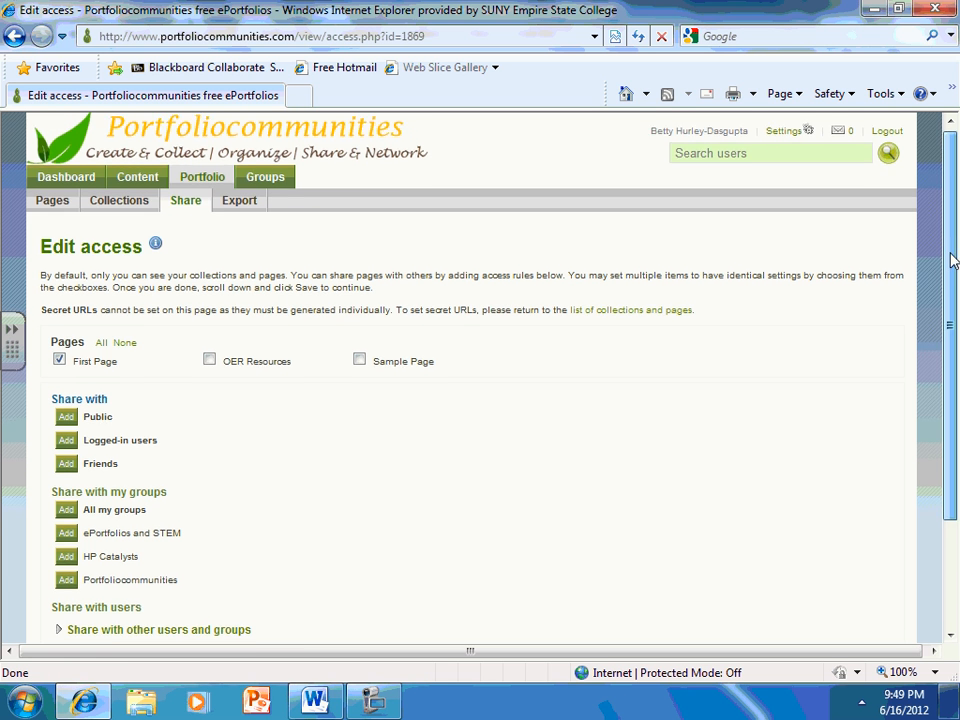
drag(953, 254, 957, 369)
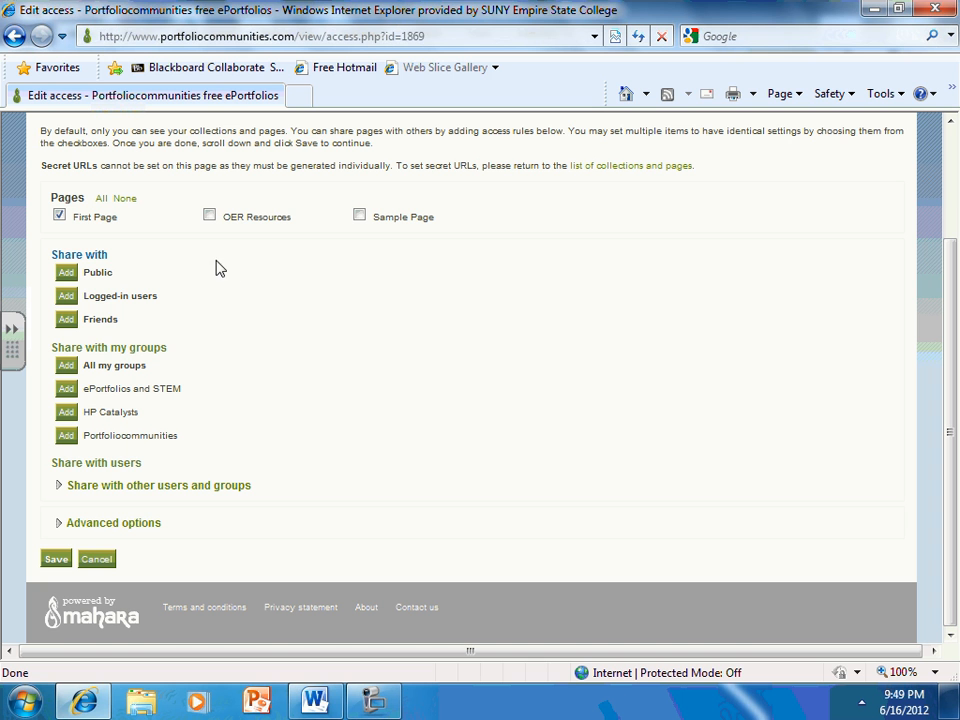
click(64, 298)
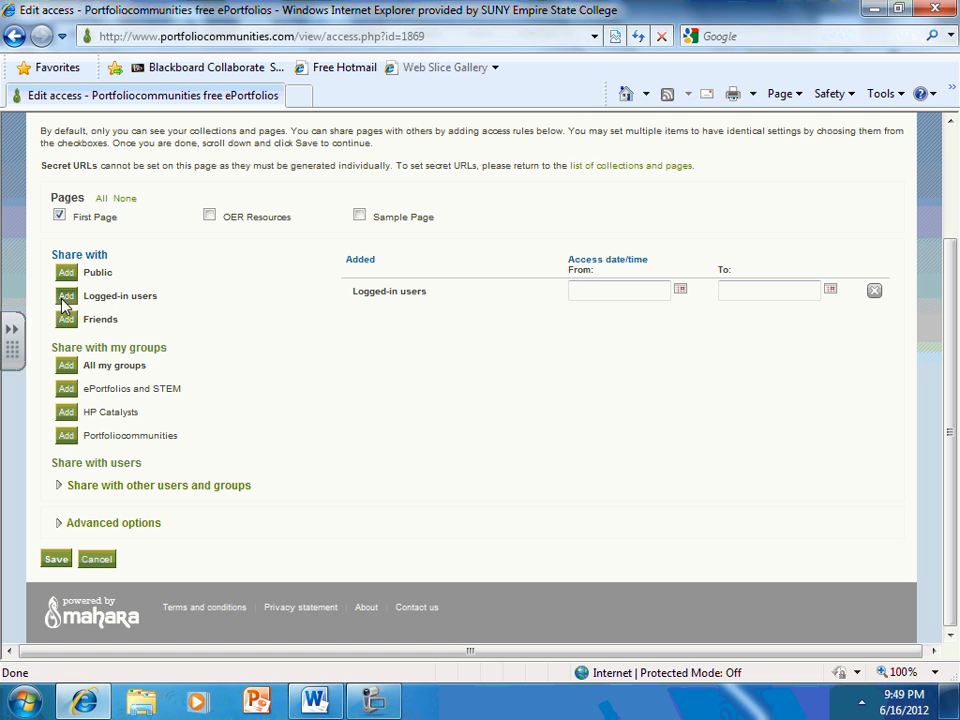
click(66, 390)
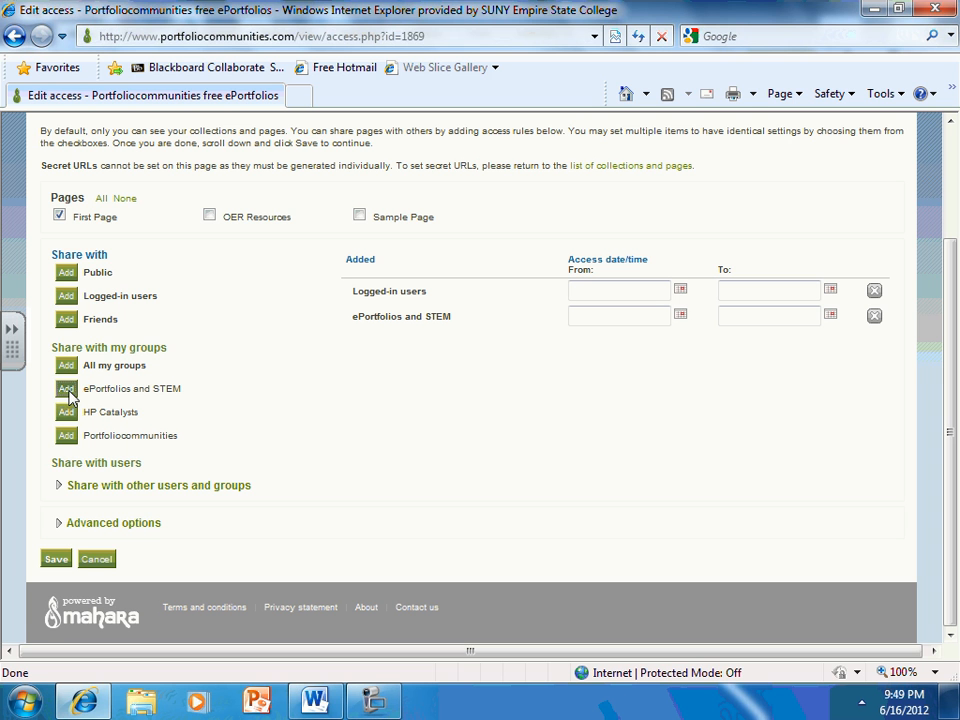
List all groups available for sharing with other users and groups
click(60, 489)
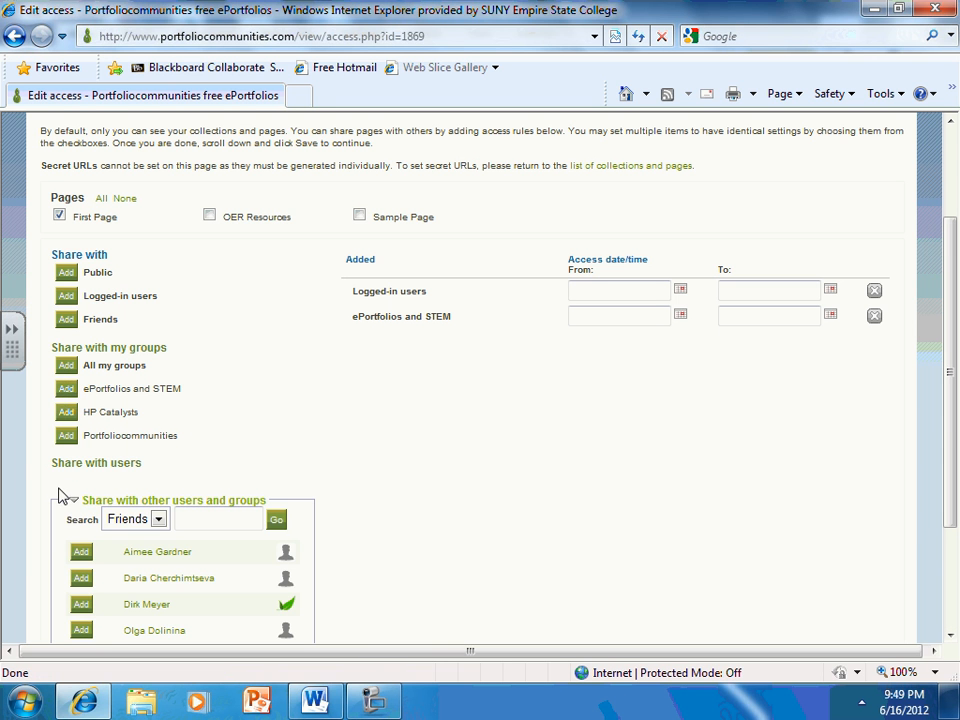
scroll(950, 304, down, 3)
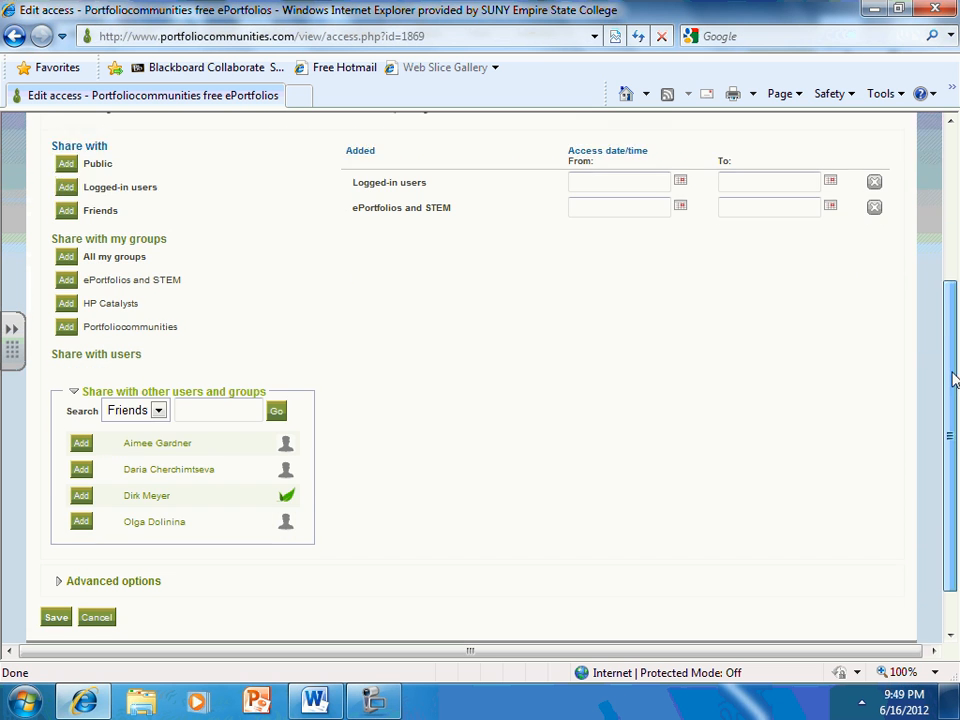
click(158, 394)
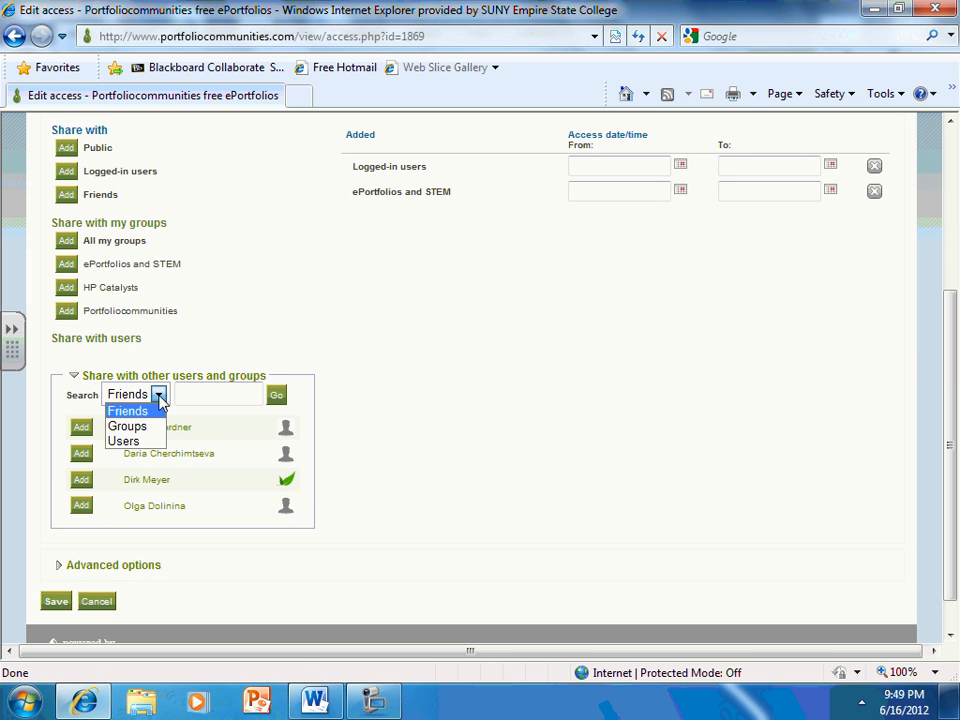
click(141, 427)
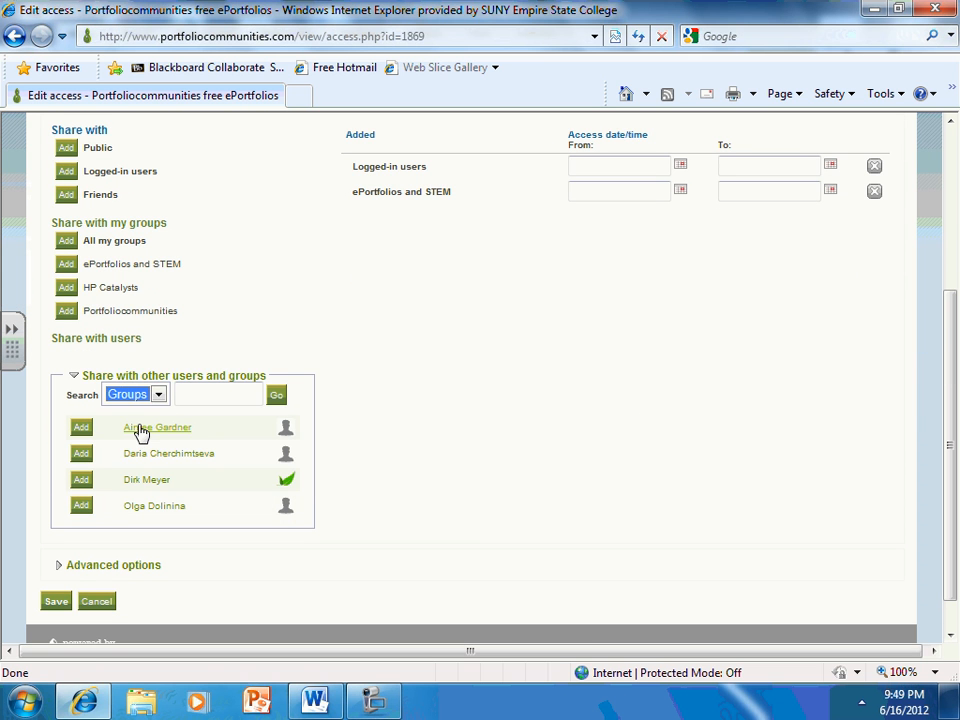
click(276, 396)
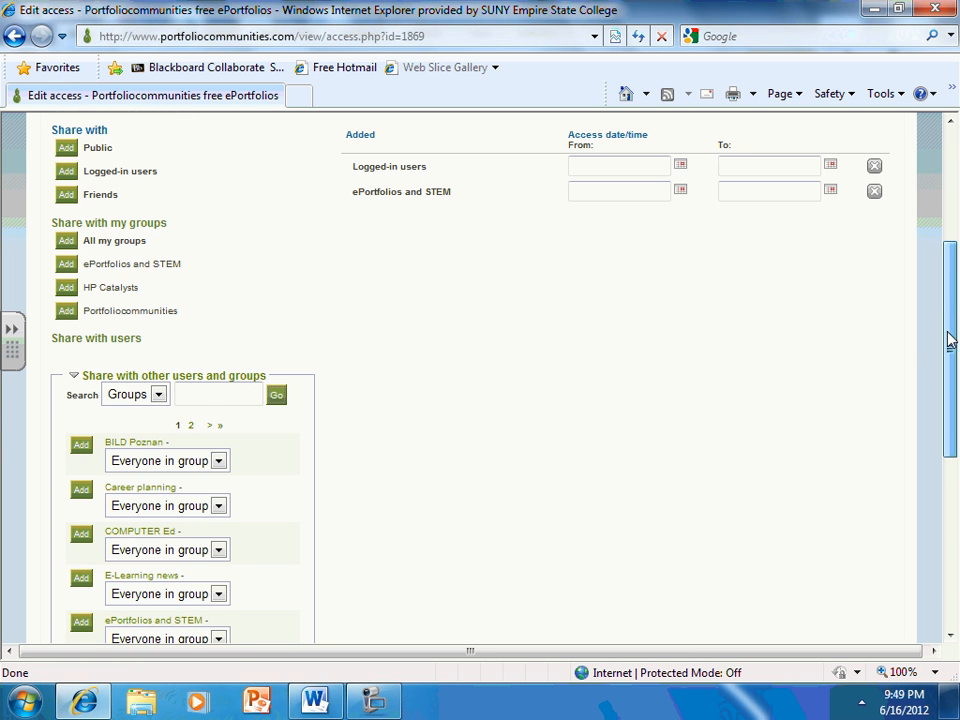
Allow copying of First Page in the advanced options and save the access rules
drag(950, 340, 885, 493)
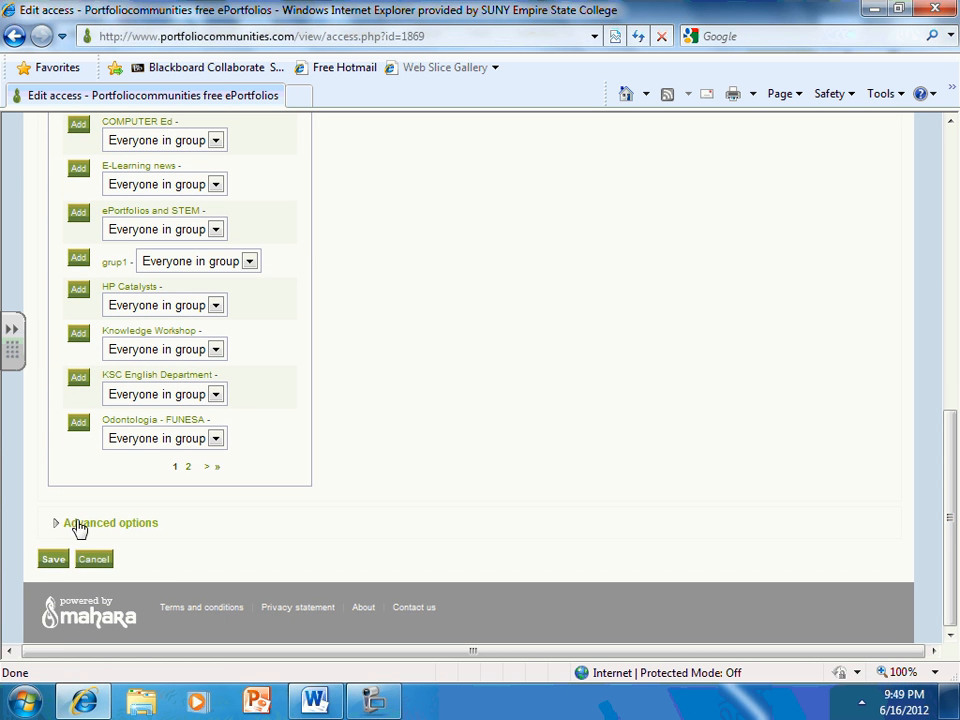
click(53, 527)
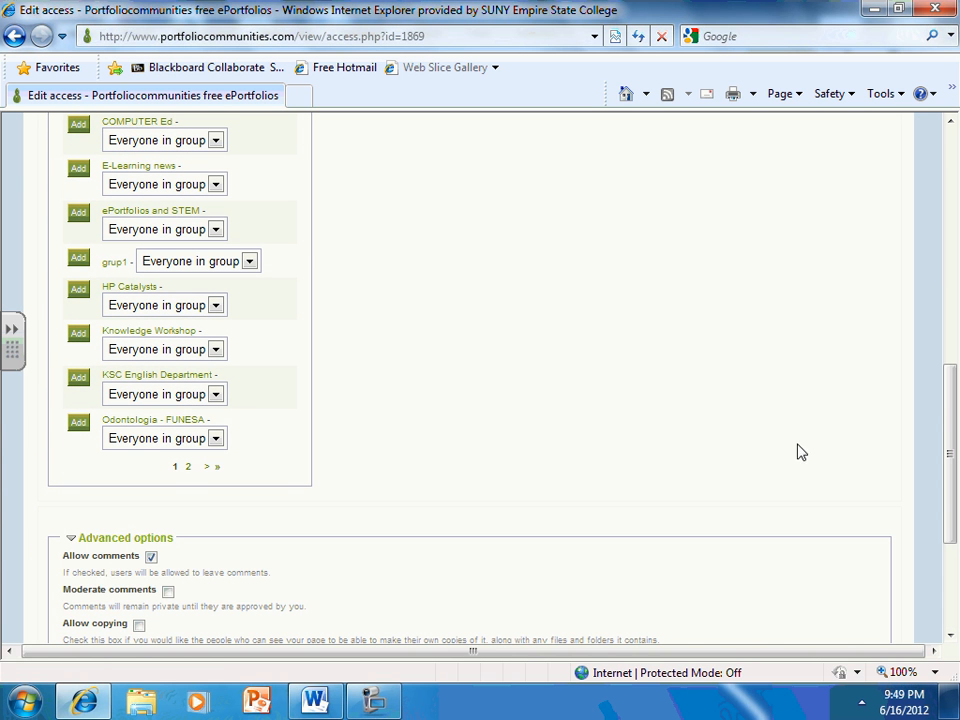
drag(938, 413, 949, 500)
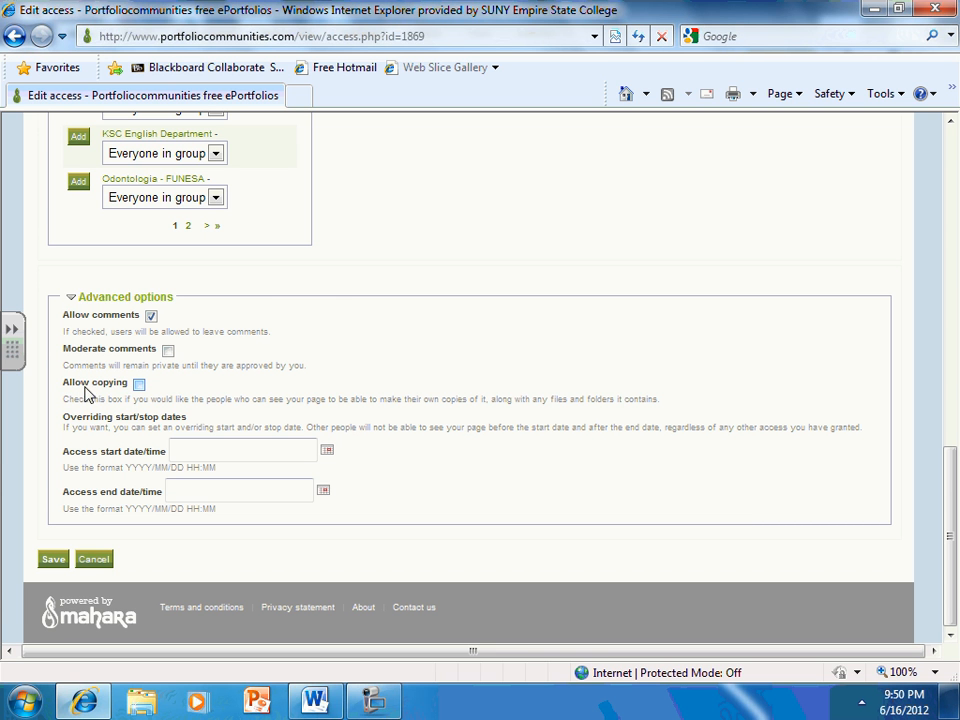
click(139, 385)
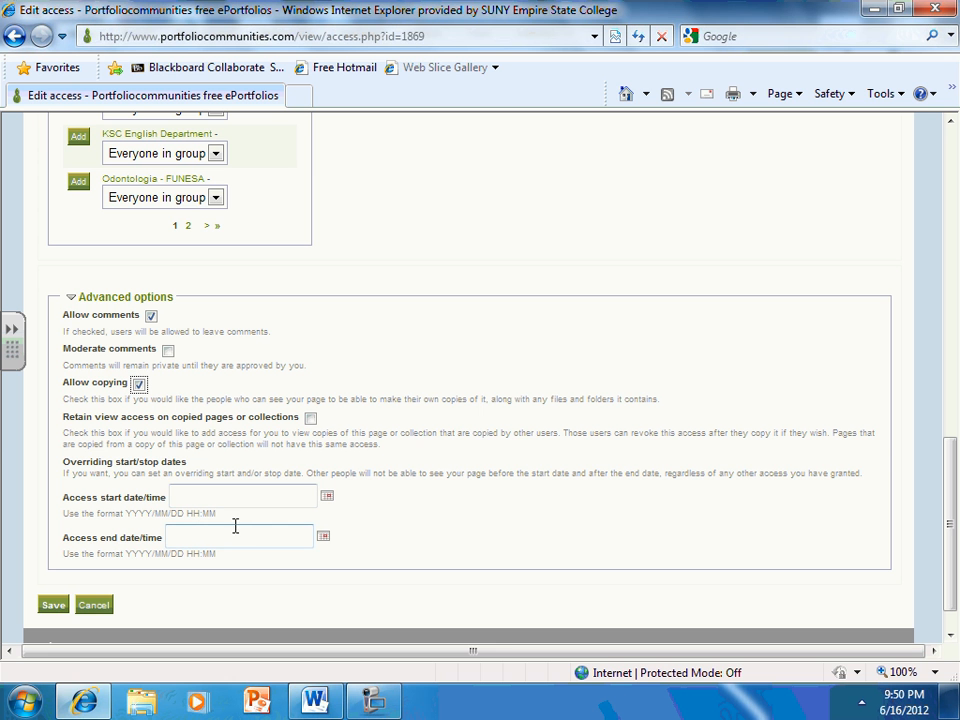
click(55, 606)
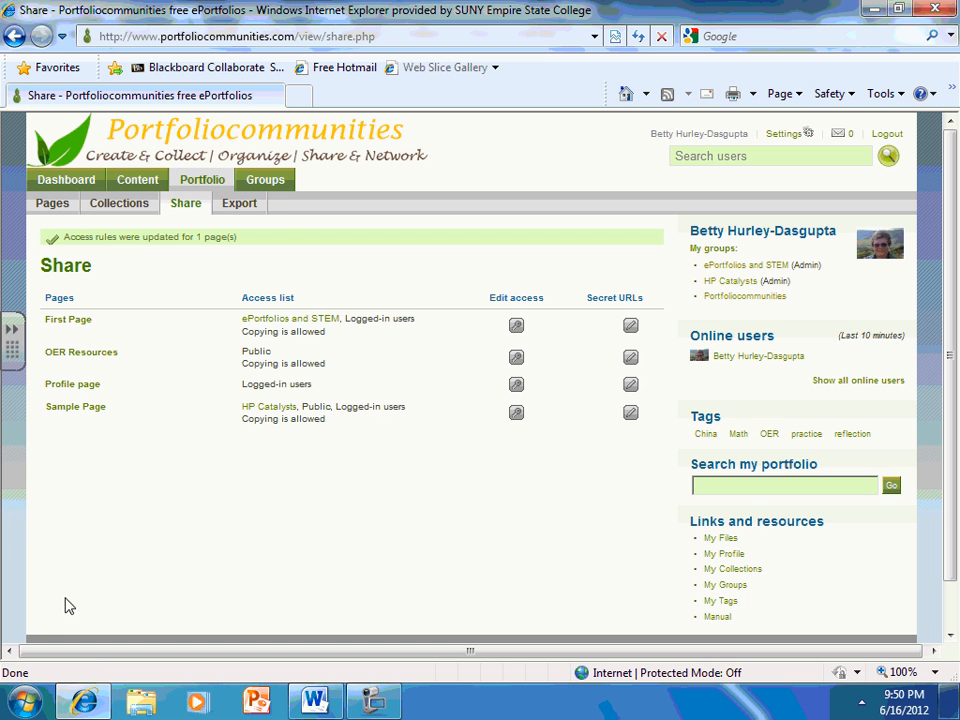
View the list of own groups and the directory for finding friends
click(278, 185)
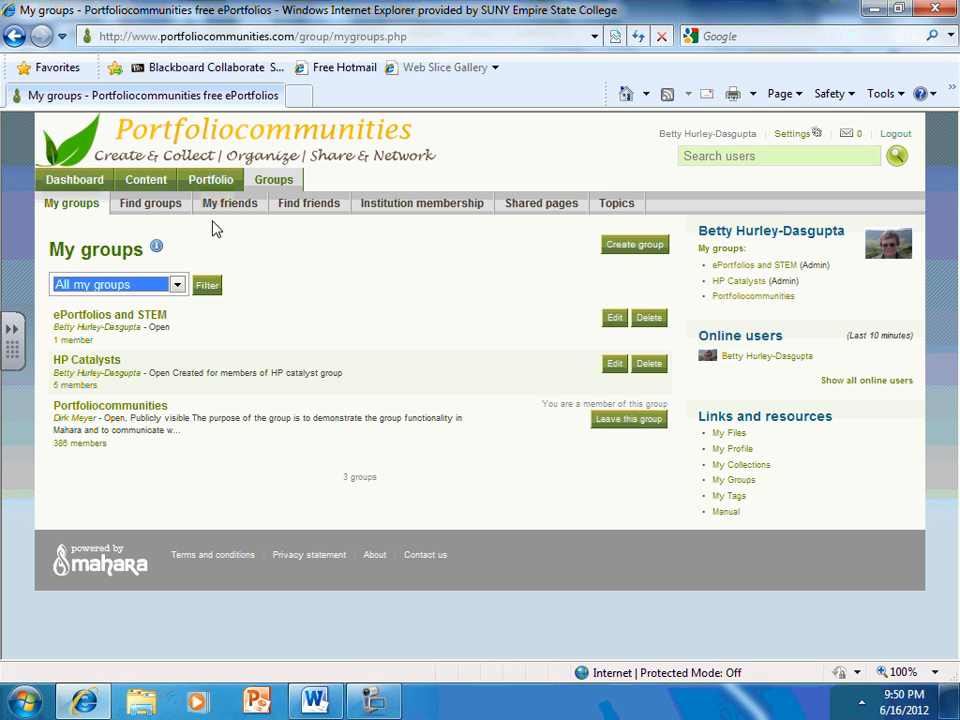
click(311, 208)
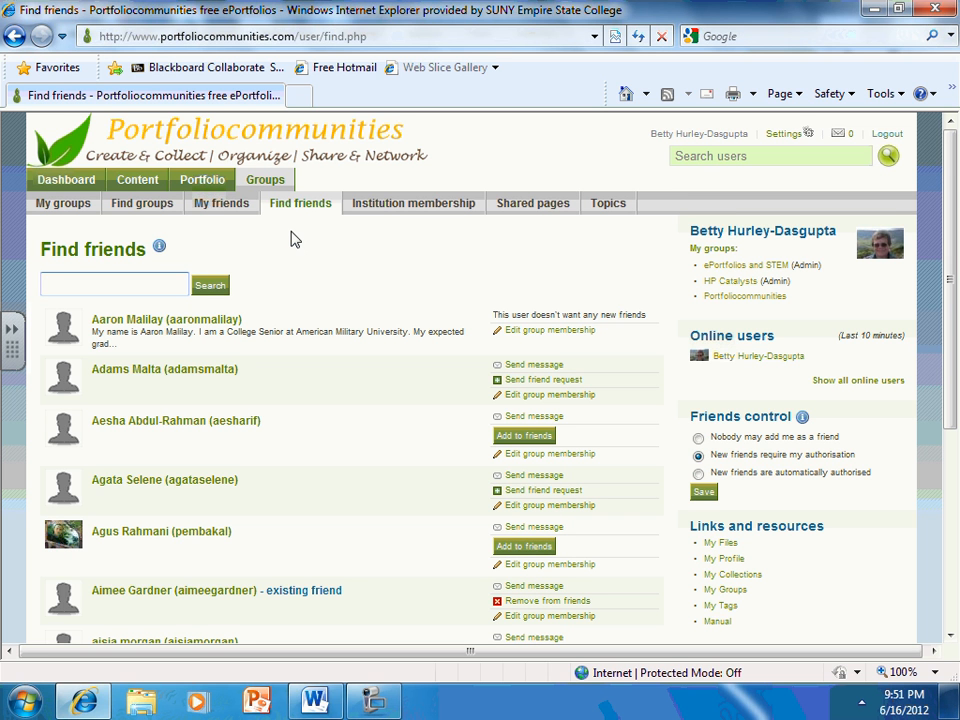
Open the Evidence-based learning forum of the ePortfolios and STEM group
click(748, 266)
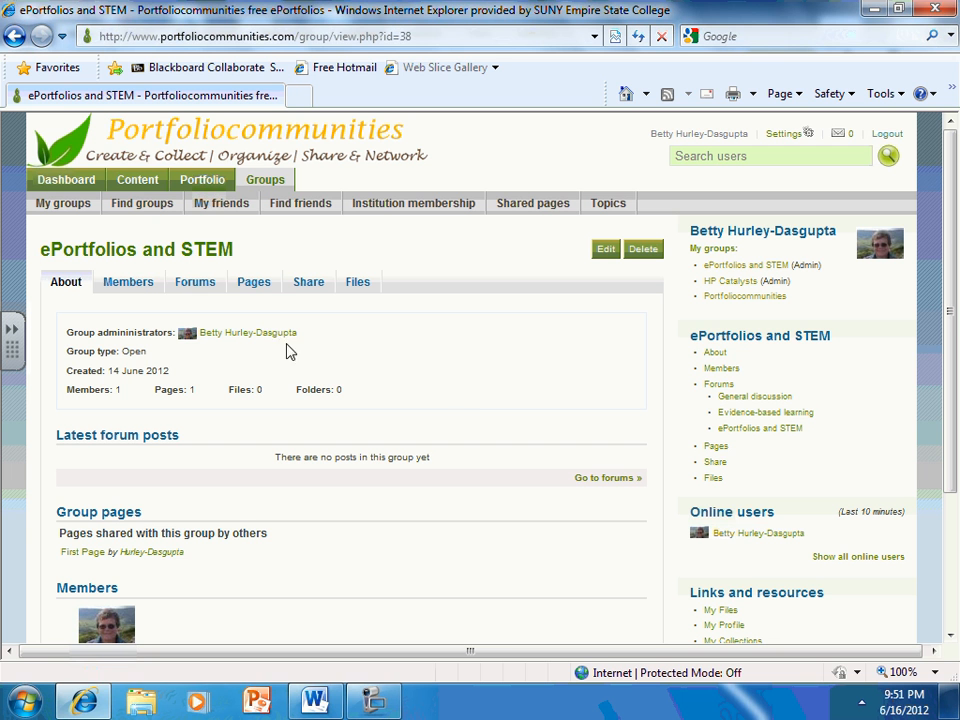
click(194, 284)
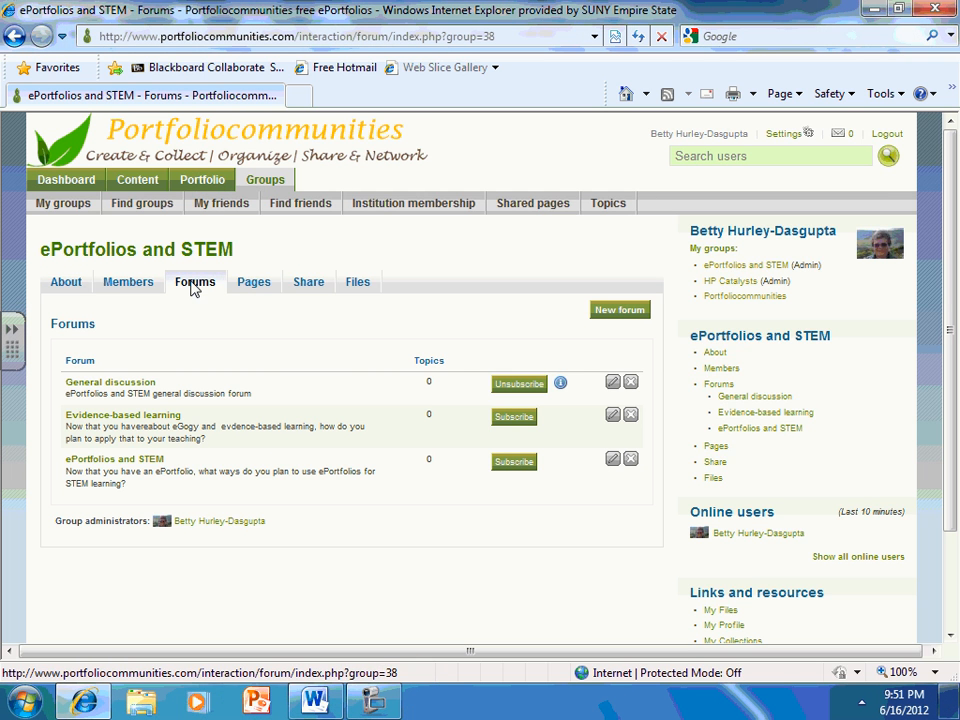
click(135, 418)
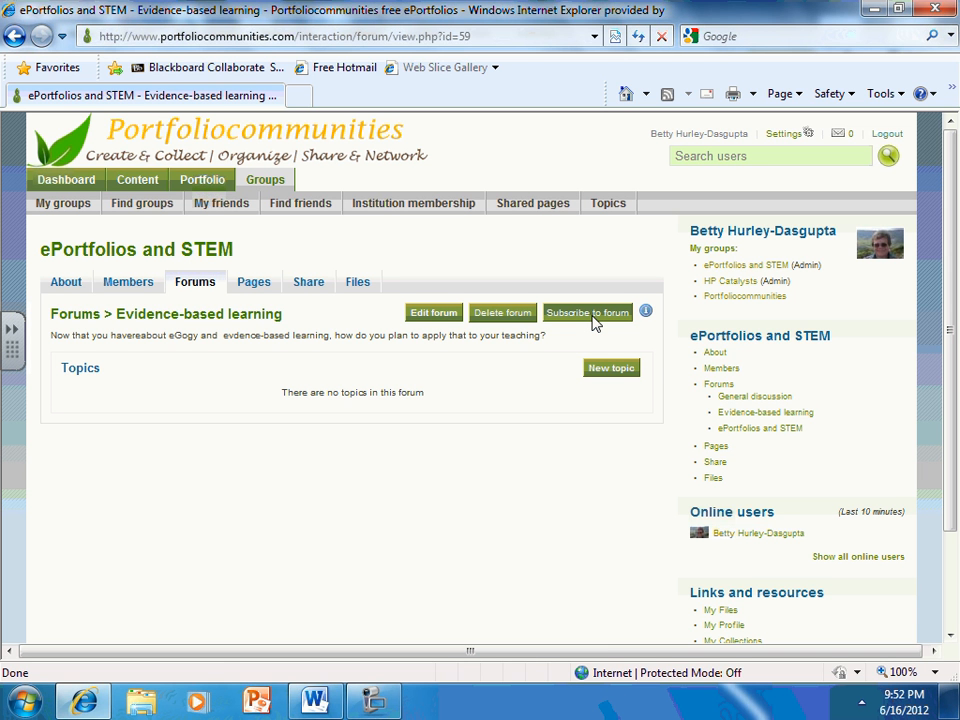
Search the pages the ePortfolios and STEM group can copy by the page owner's surname
click(254, 285)
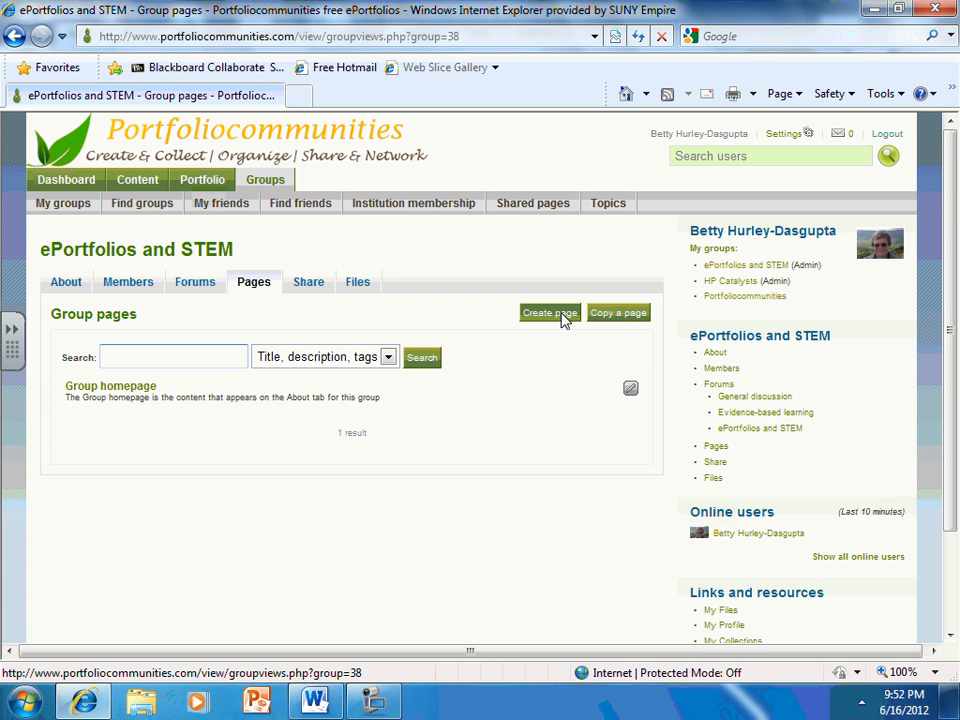
click(619, 314)
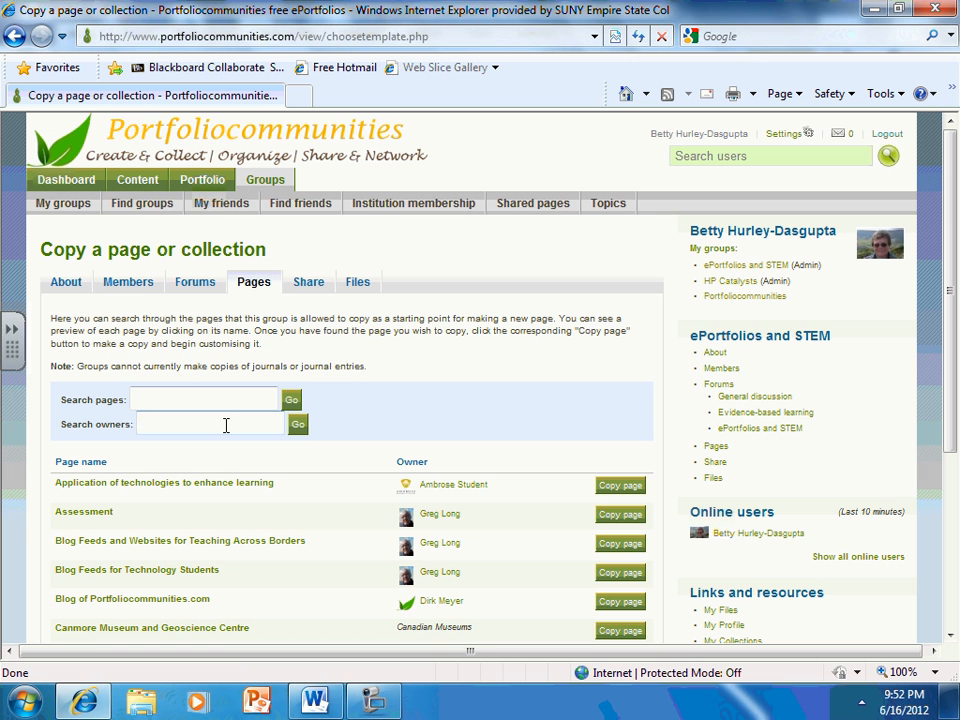
text(ley)
click(297, 424)
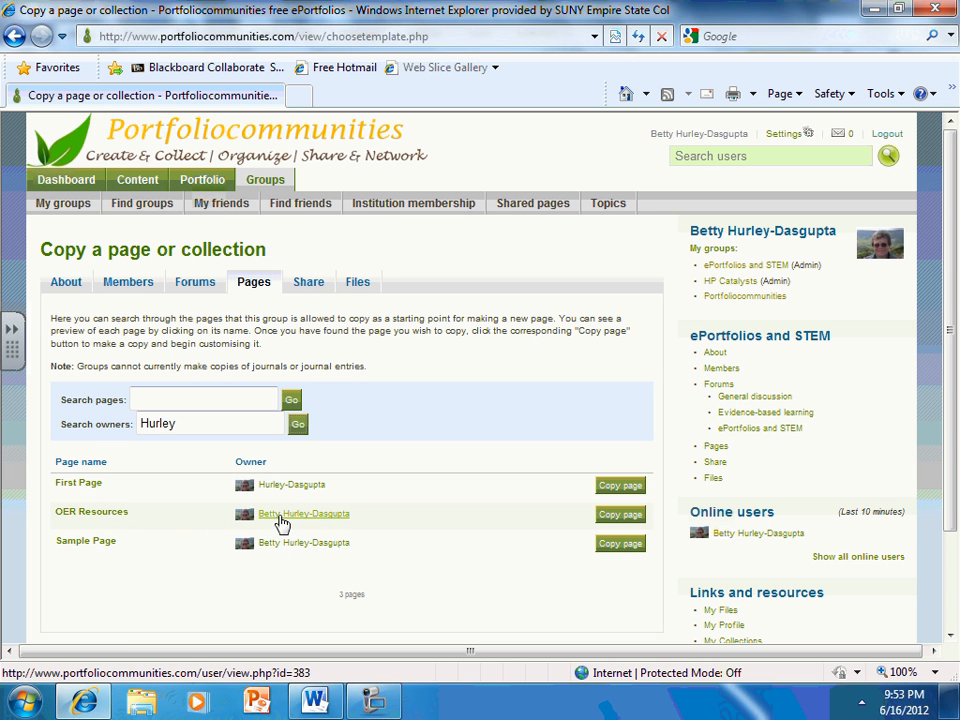
Copy First Page into the group, save it with its suggested title and finish without editing its content
click(620, 486)
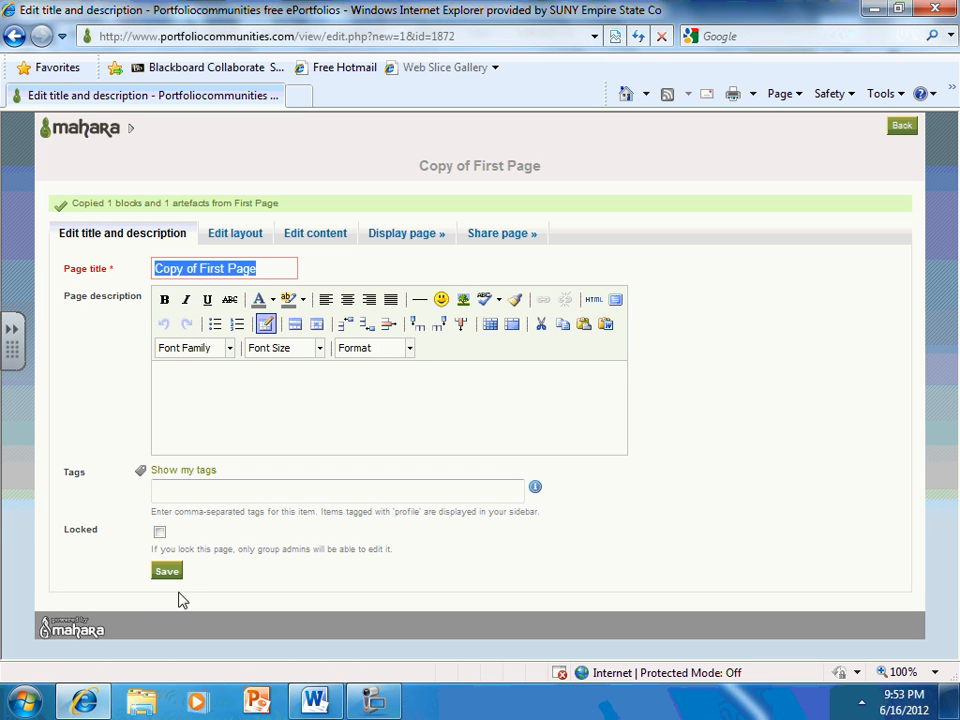
click(167, 576)
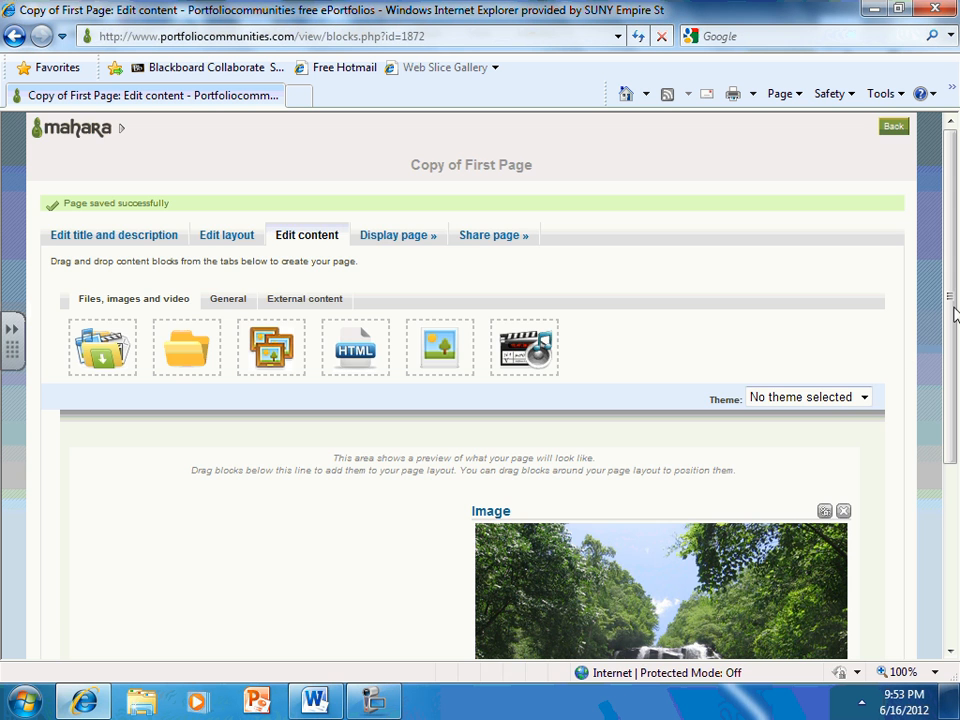
mouse_move(951, 312)
mouse_down()
mouse_move(955, 463)
mouse_move(953, 293)
mouse_up()
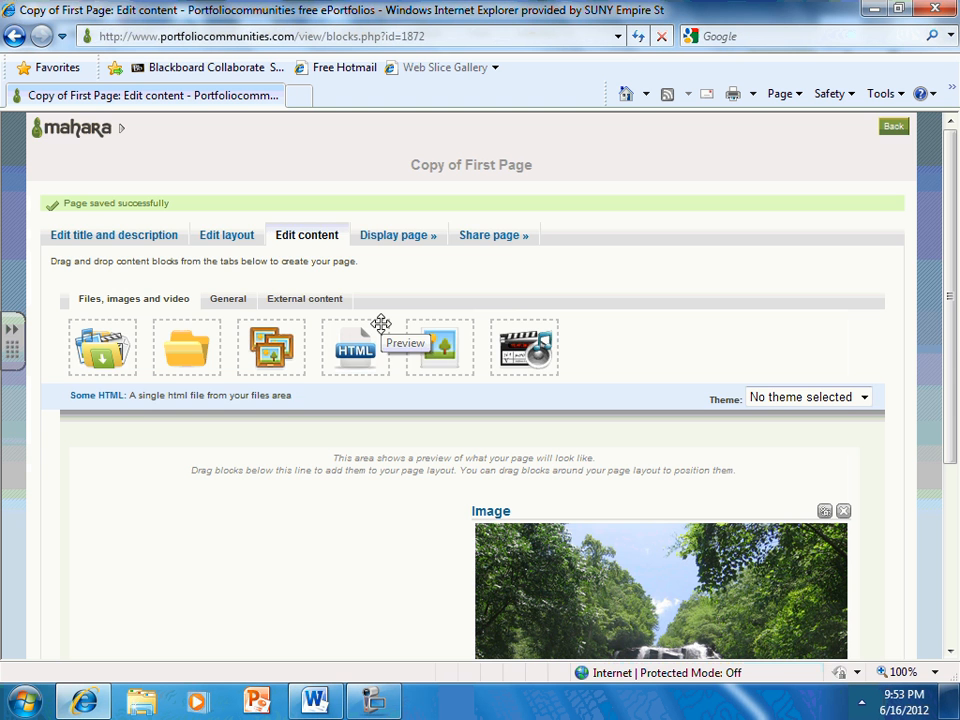
scroll(470, 500, down, 5)
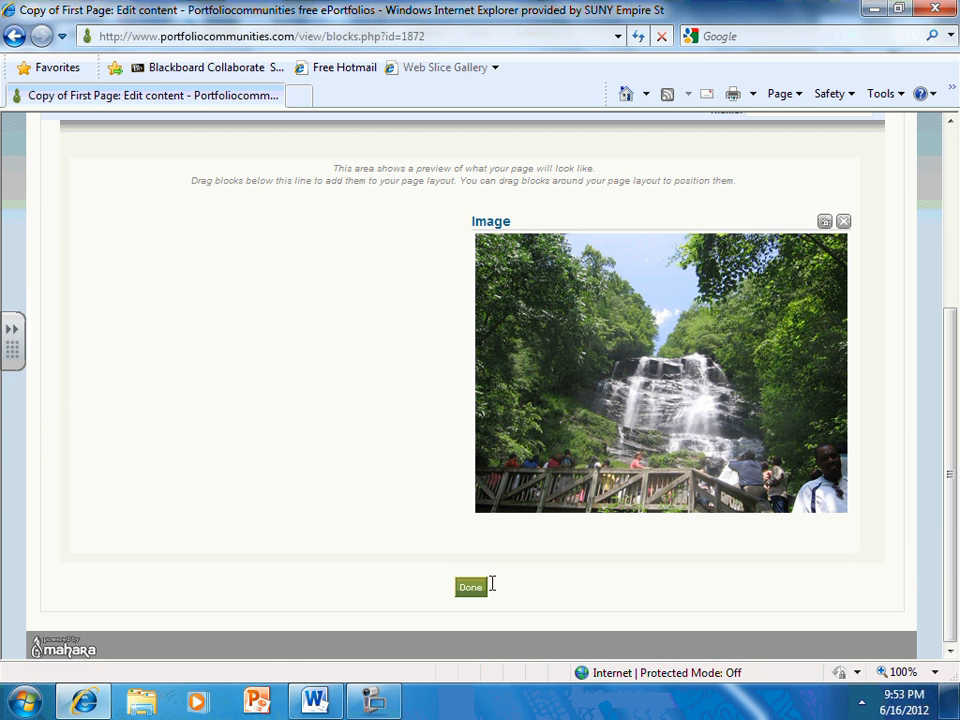
click(472, 586)
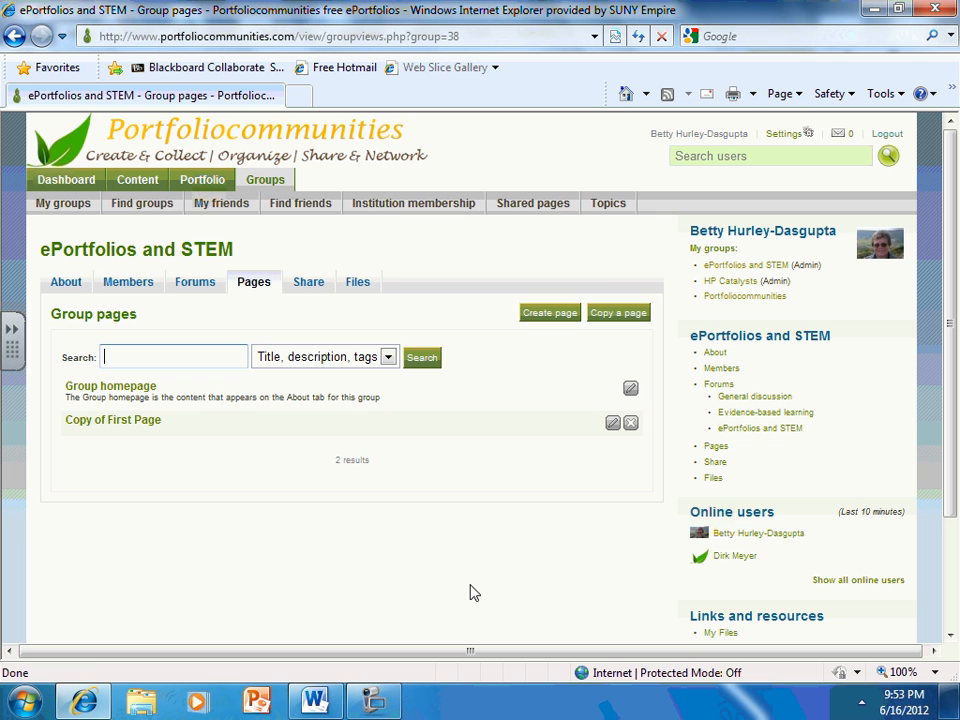
Review the ePortfolios and STEM group's overview, its group pages and their sharing settings
click(745, 267)
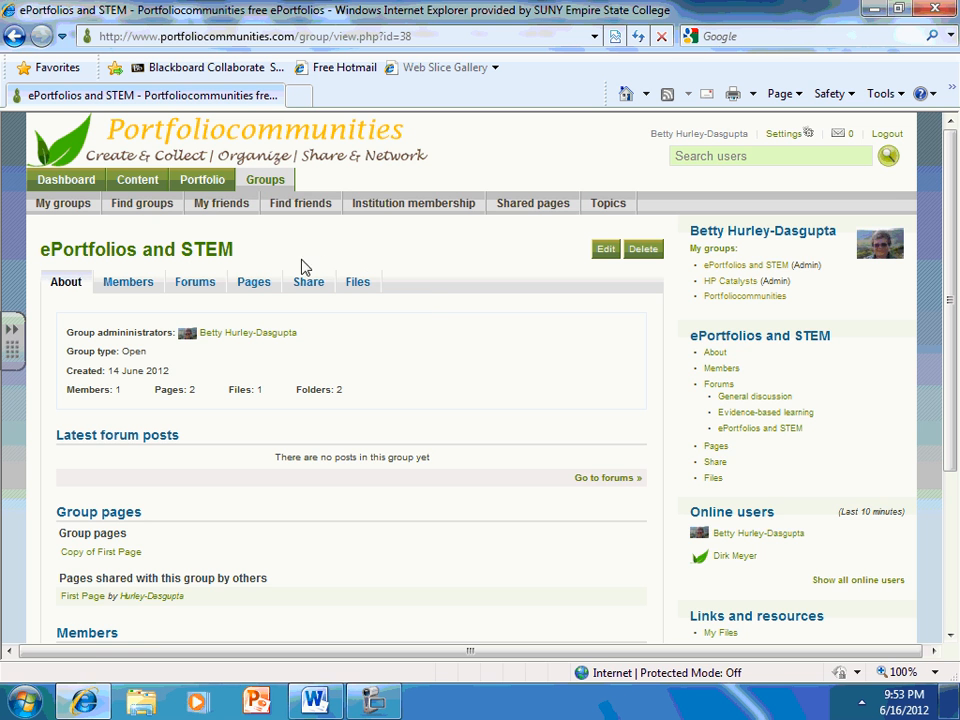
click(265, 287)
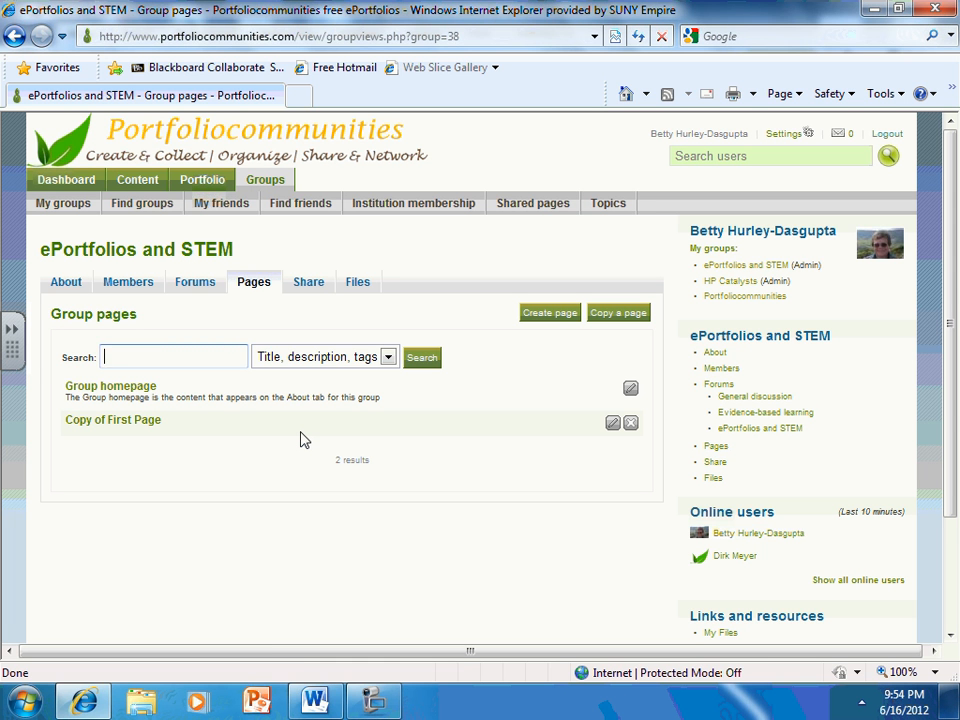
click(311, 285)
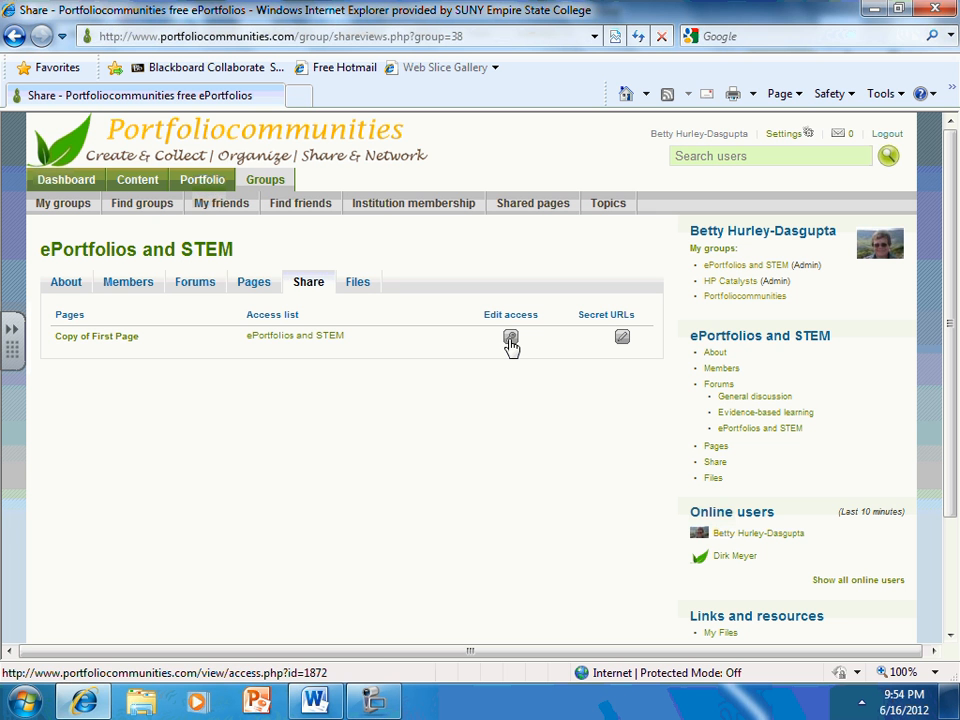
Open the group's files and accept the copyright declaration for uploading a file
click(357, 285)
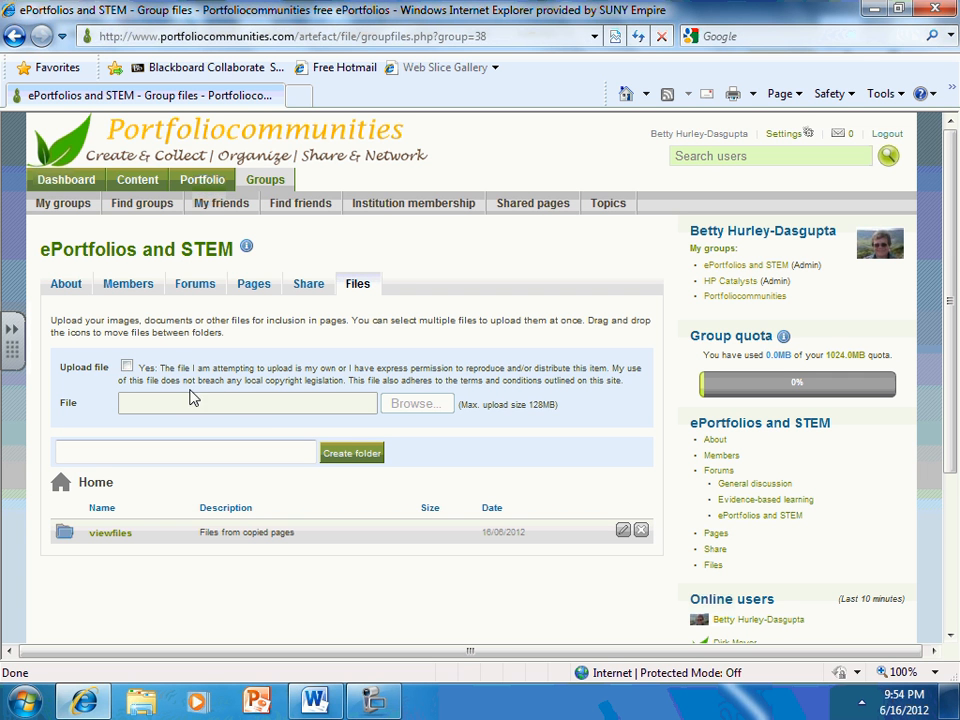
click(127, 367)
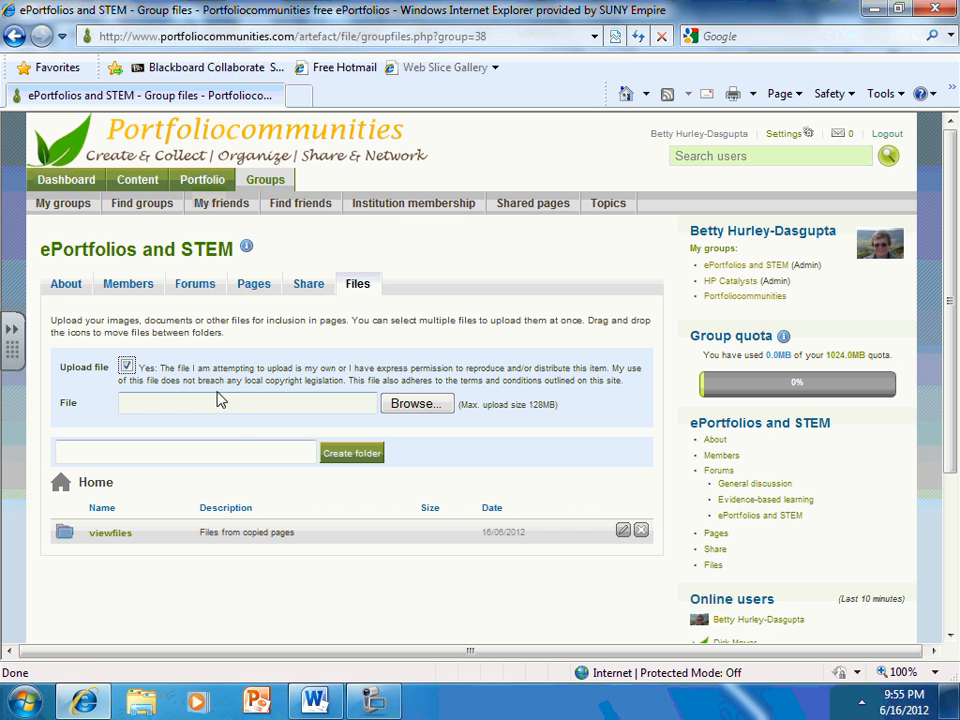
Return to the group's About page and log out of the site
click(65, 285)
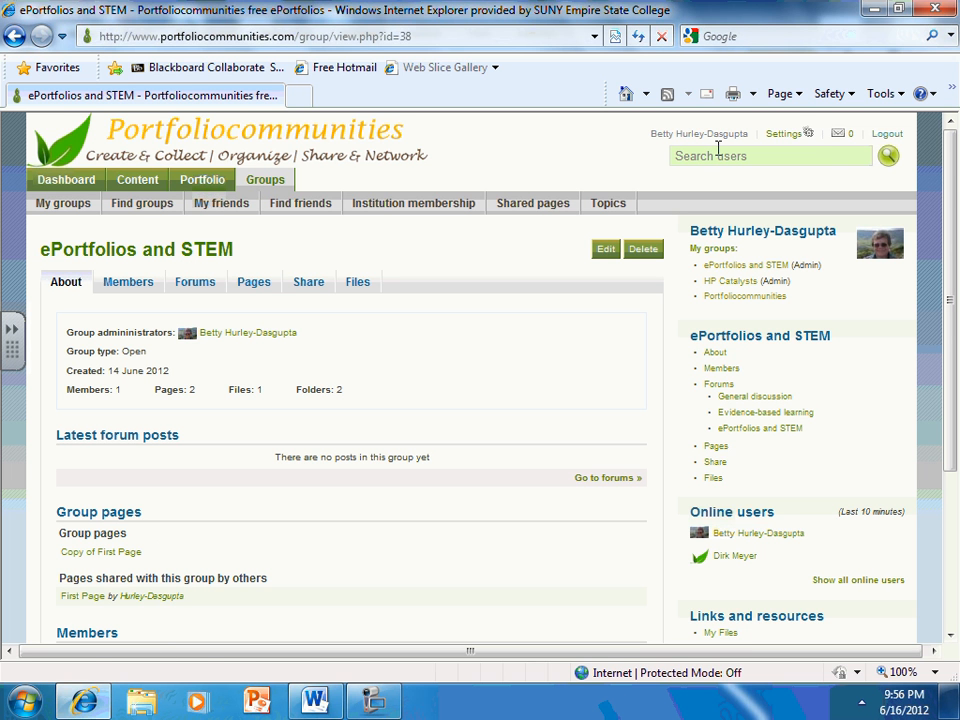
click(886, 133)
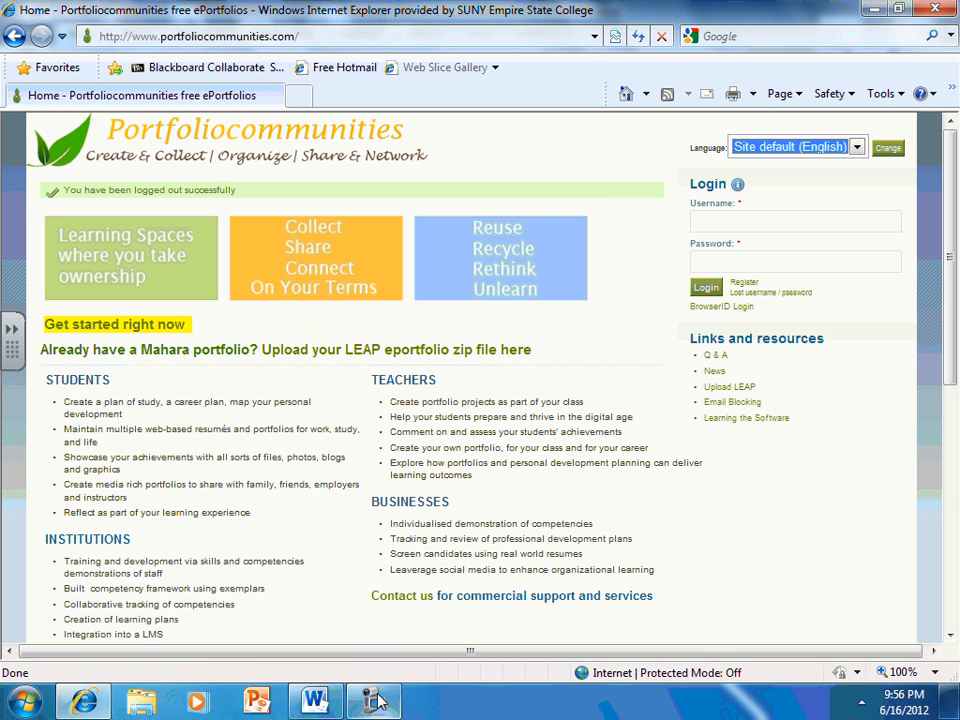
click(374, 702)
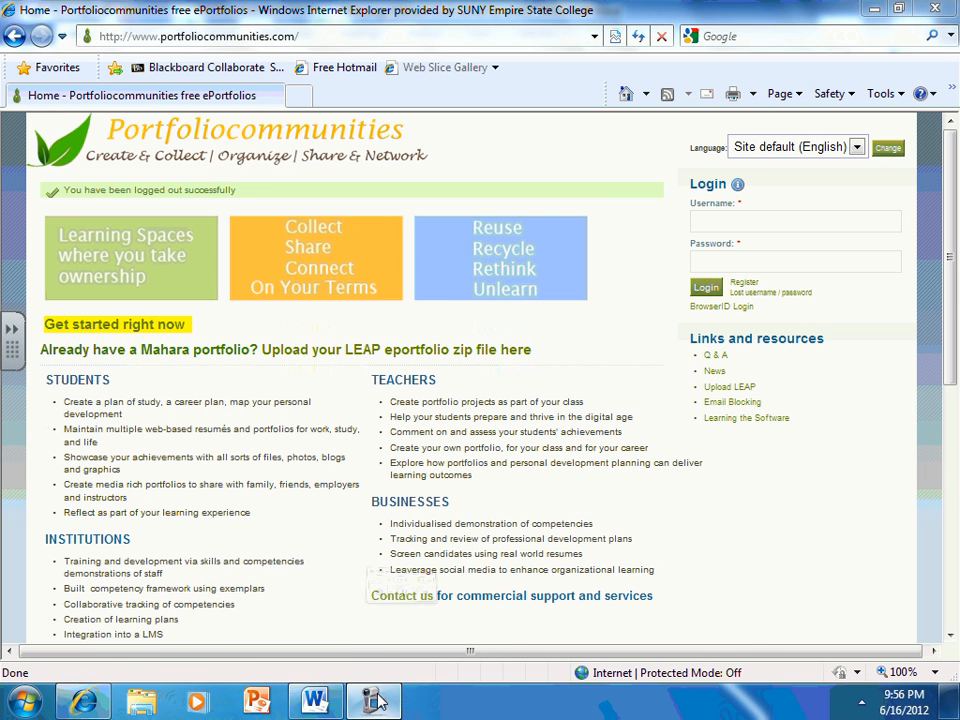